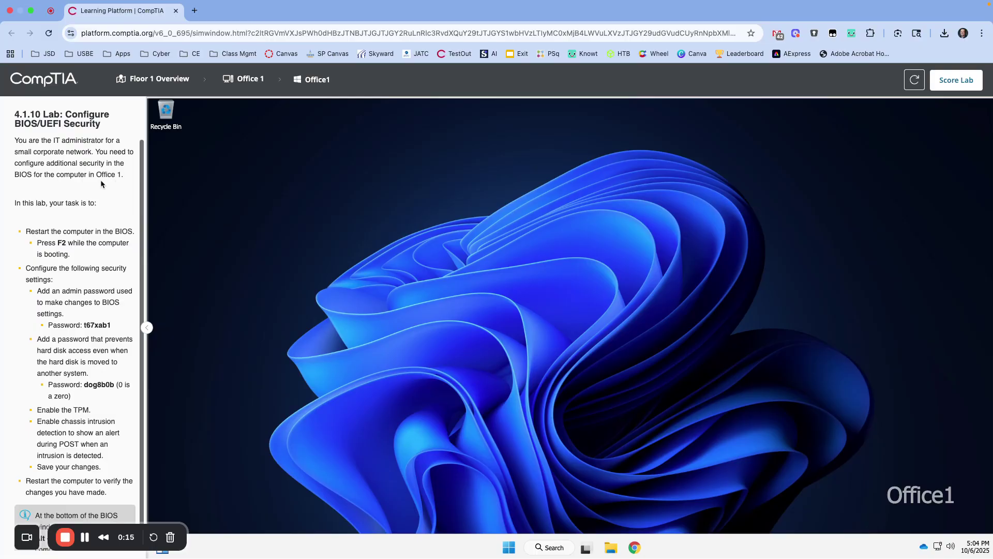
Scroll down through the lab task instructions.
{"action": "scroll", "coordinate": [85, 262], "scroll_direction": "down", "scroll_amount": 1}
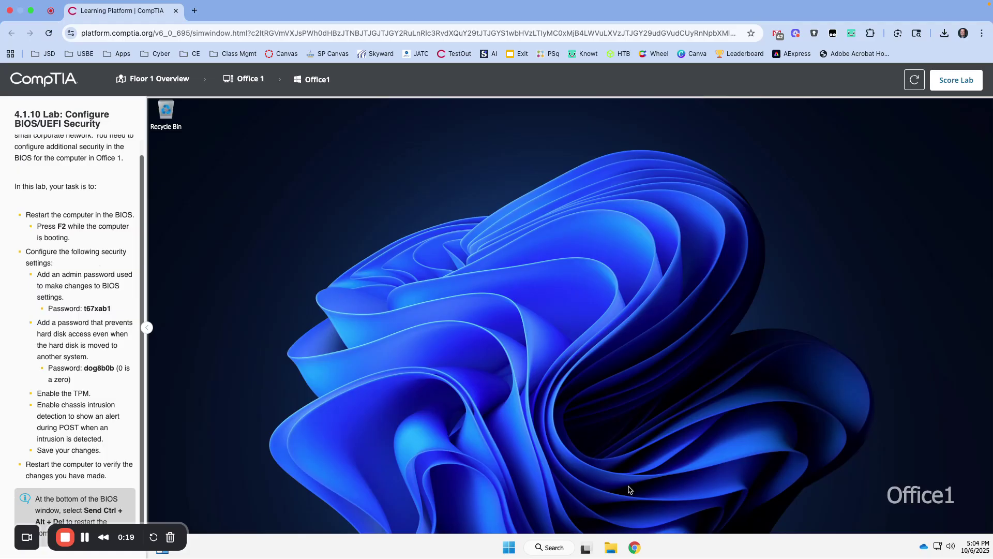
Restart Office1 from the Start menu's power options so it boots into BIOS setup.
{"action": "left_click", "coordinate": [511, 550]}
{"action": "left_click", "coordinate": [504, 549]}
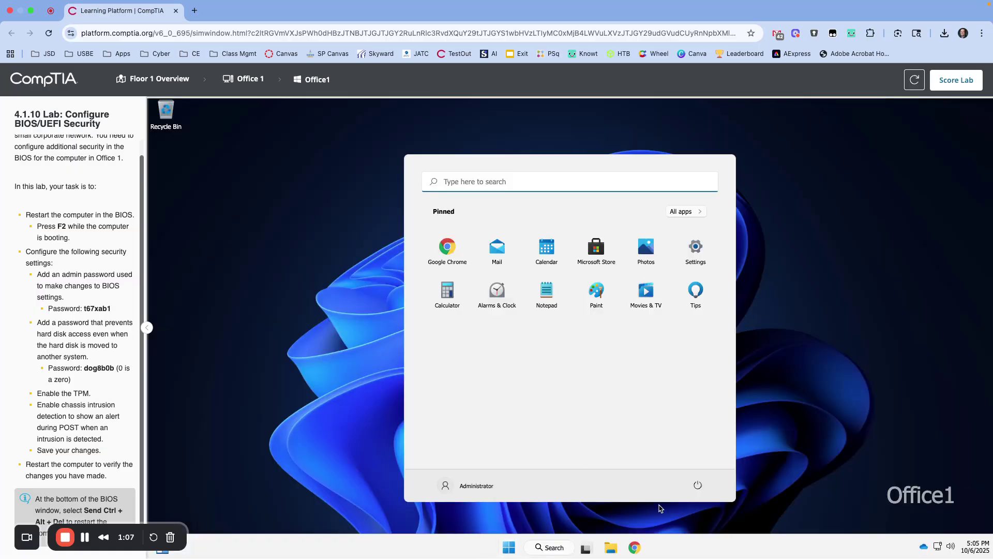
{"action": "left_click", "coordinate": [706, 482]}
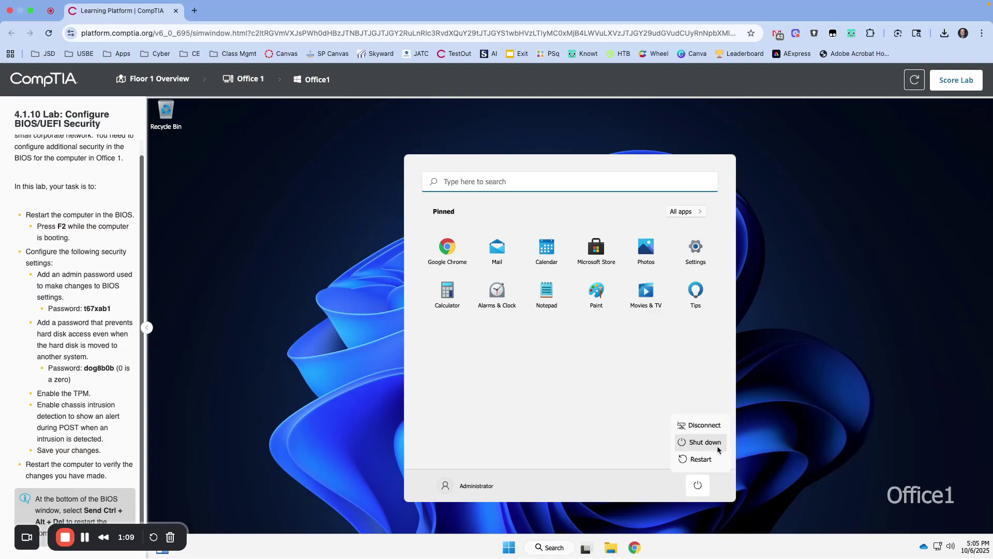
{"action": "left_click", "coordinate": [713, 459]}
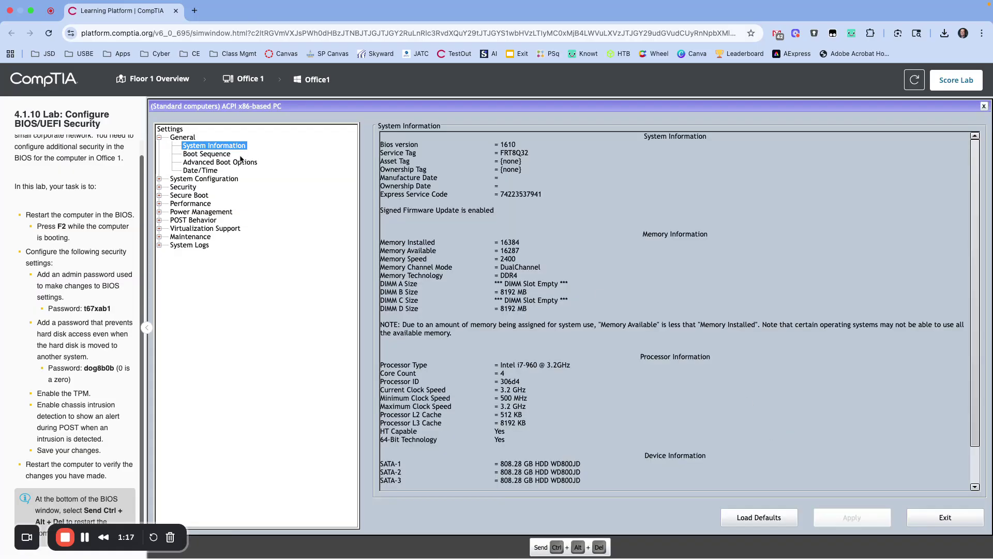
Under Security, set Admin Password by pasting the task's password into New and Confirm.
{"action": "left_click", "coordinate": [189, 187]}
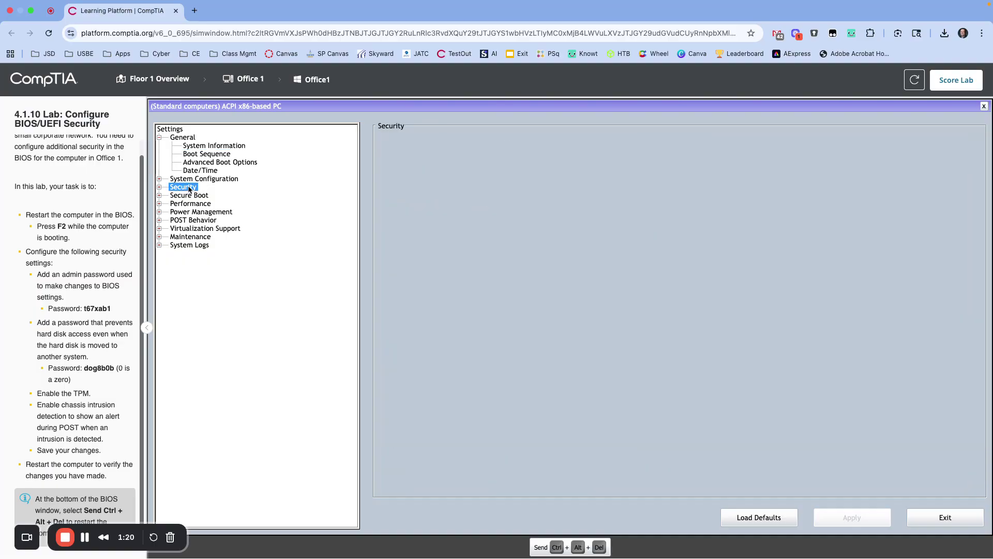
{"action": "left_click", "coordinate": [160, 187]}
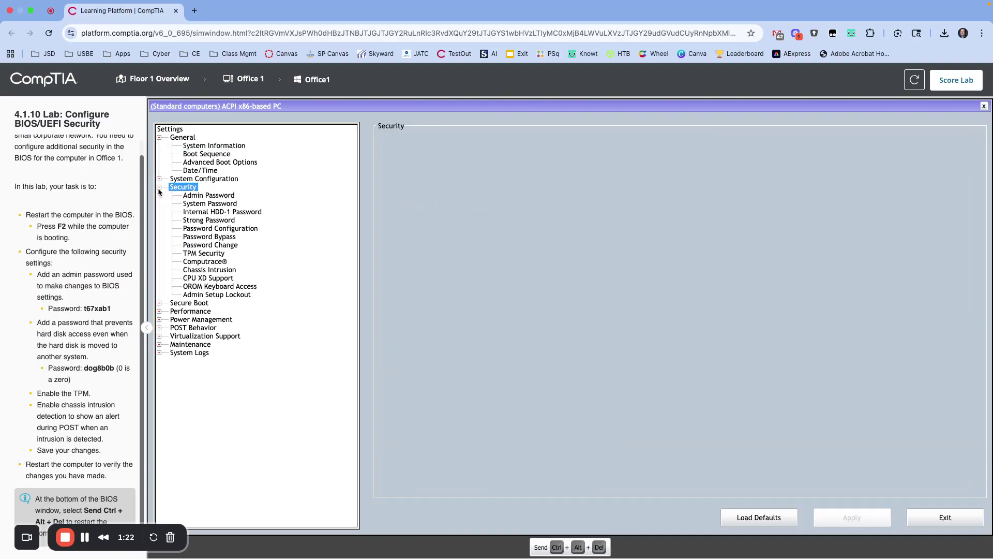
{"action": "left_click", "coordinate": [201, 198]}
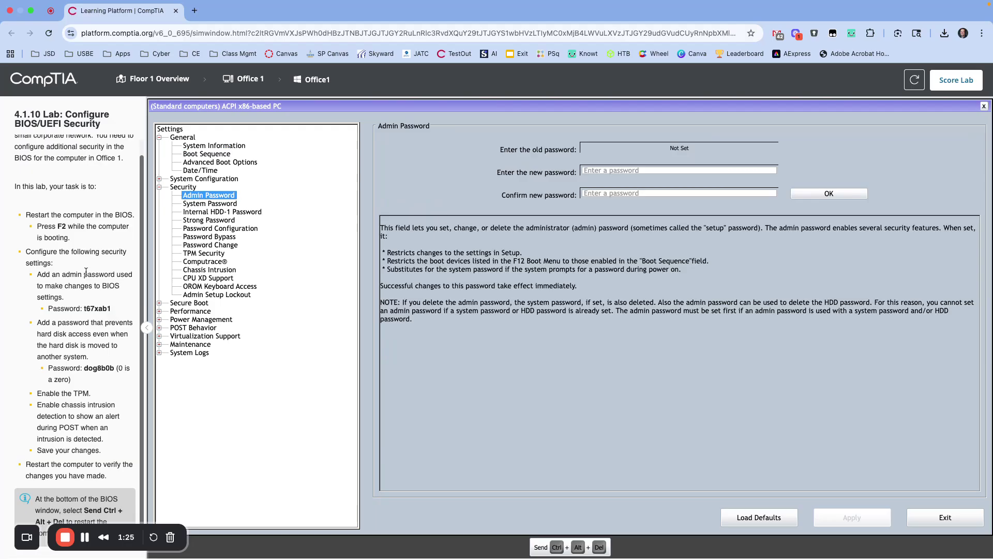
{"action": "left_click_drag", "start_coordinate": [83, 309], "coordinate": [113, 311]}
{"action": "key", "text": "super+c"}
{"action": "left_click", "coordinate": [630, 169]}
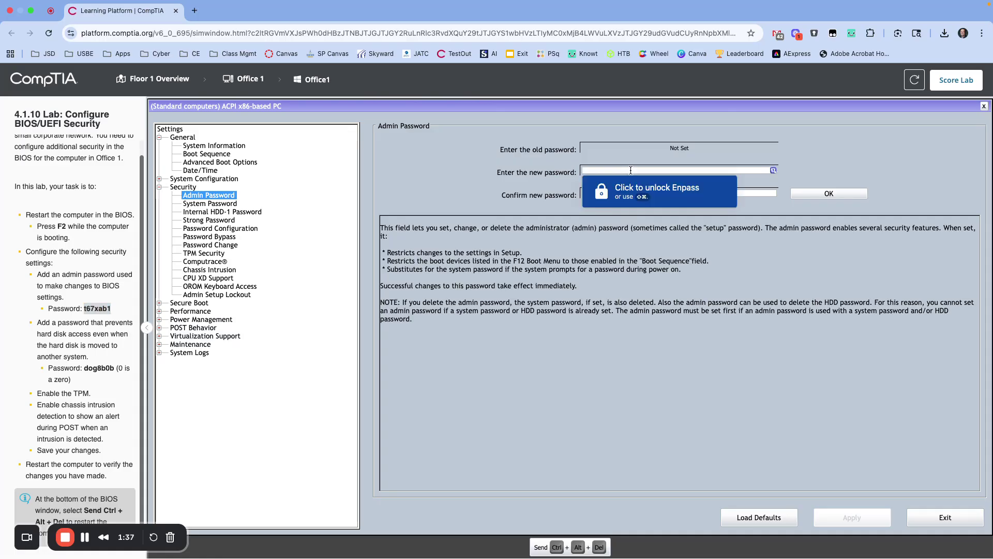
{"action": "key", "text": "super+v"}
{"action": "left_click", "coordinate": [753, 193]}
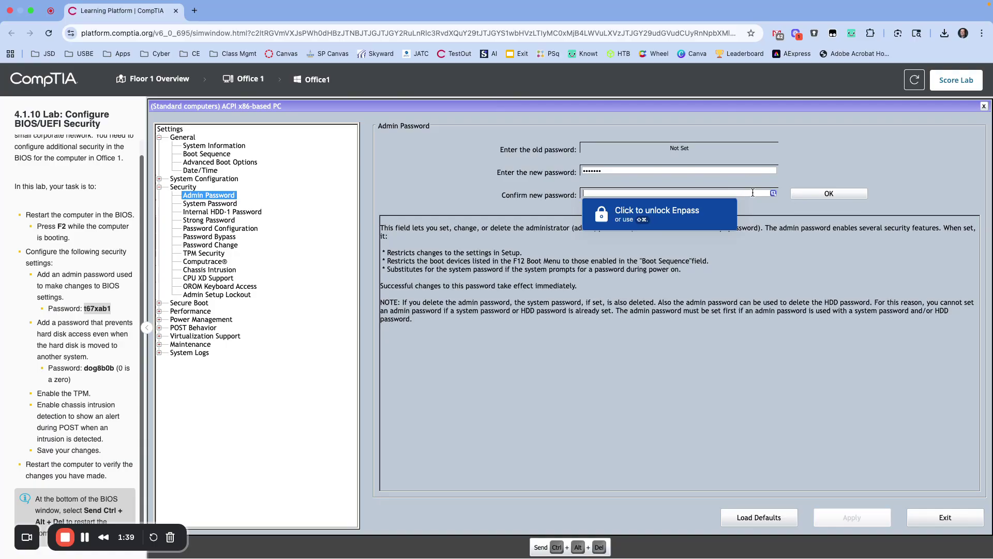
{"action": "key", "text": "super+v"}
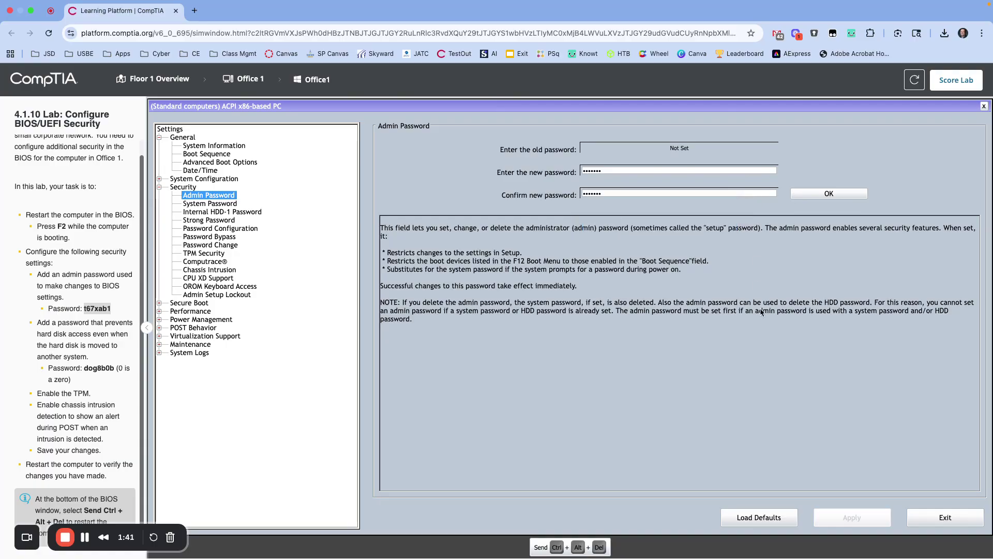
{"action": "left_click", "coordinate": [841, 193]}
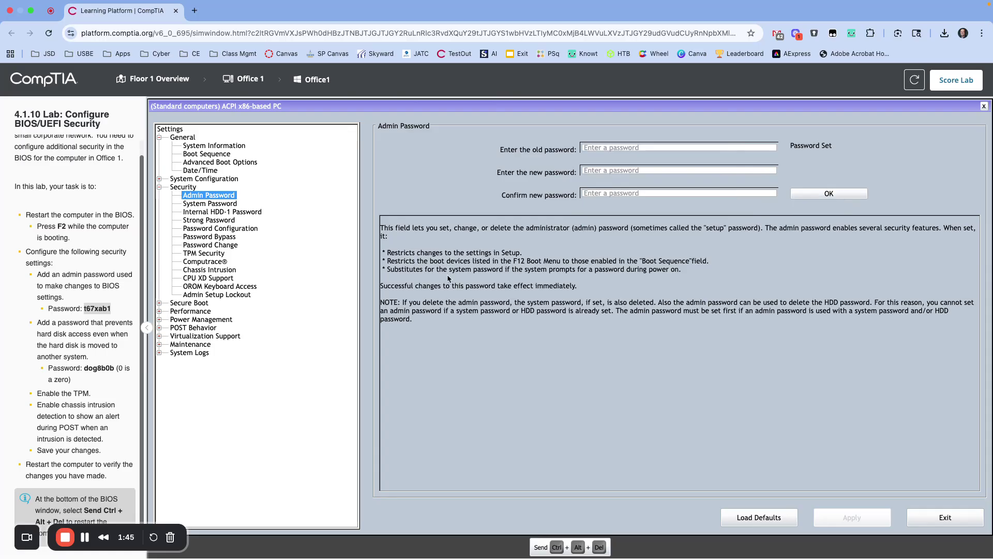
{"action": "left_click", "coordinate": [82, 333]}
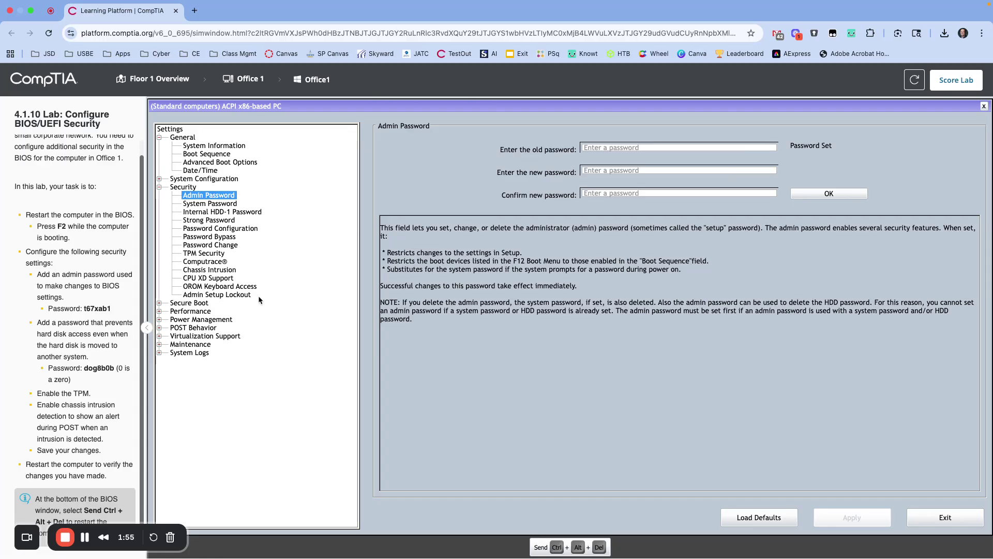
Set the Internal HDD-1 Password from the task's disk password and accept Security Erase.
{"action": "left_click", "coordinate": [249, 213]}
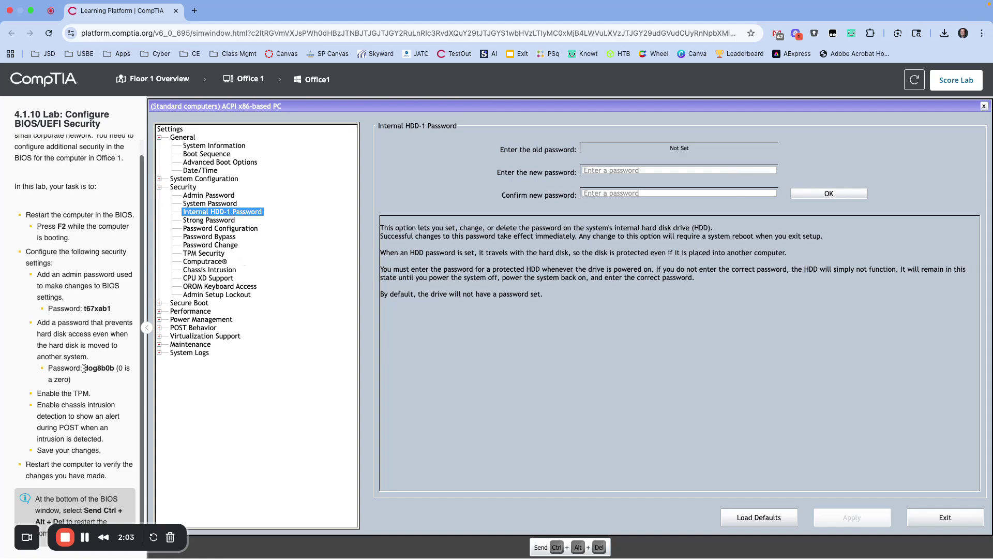
{"action": "left_click_drag", "start_coordinate": [84, 368], "coordinate": [115, 368]}
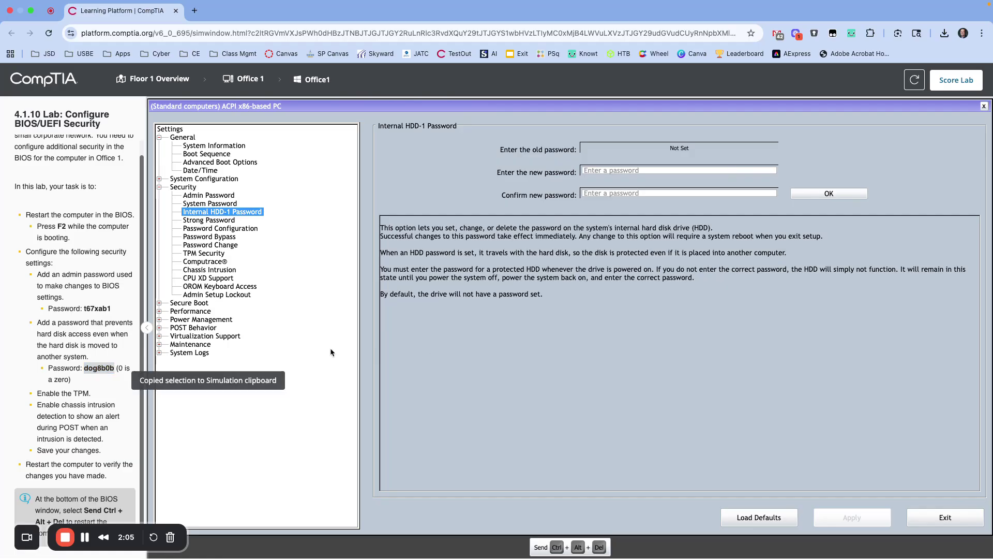
{"action": "left_click", "coordinate": [635, 172]}
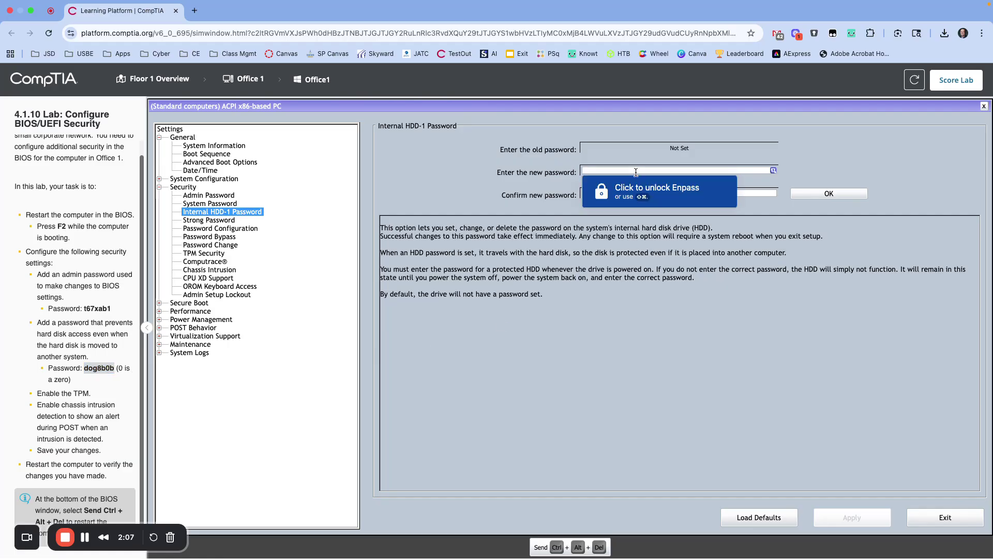
{"action": "key", "text": "super+v"}
{"action": "key", "text": "Tab"}
{"action": "key", "text": "super+v"}
{"action": "left_click", "coordinate": [842, 192]}
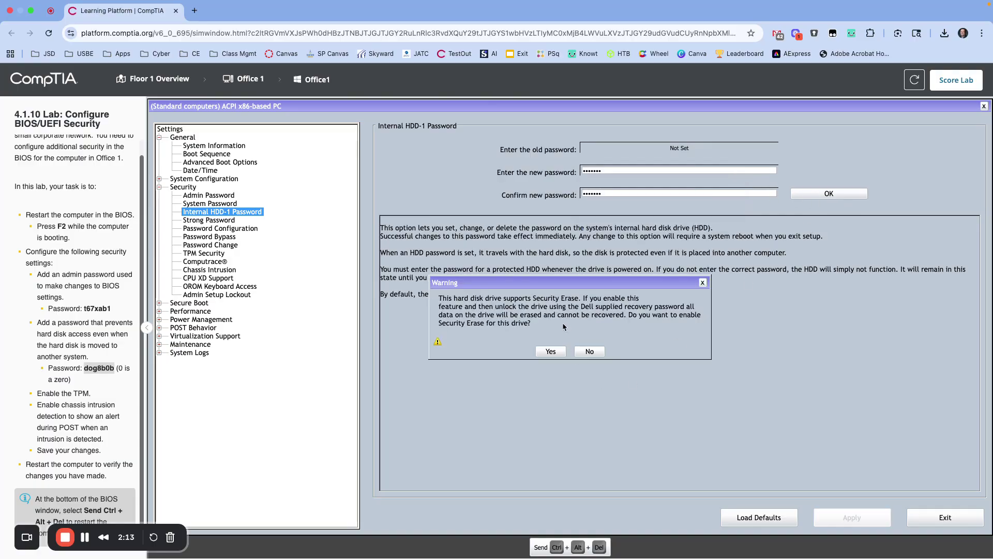
{"action": "left_click", "coordinate": [548, 354]}
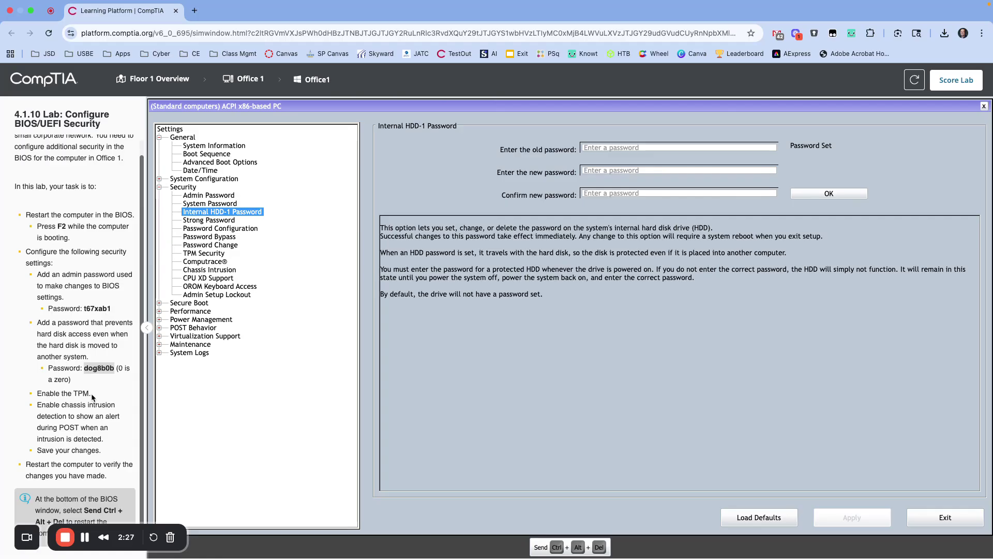
Tick the TPM Security checkbox on the TPM Security page and apply it.
{"action": "left_click", "coordinate": [212, 256]}
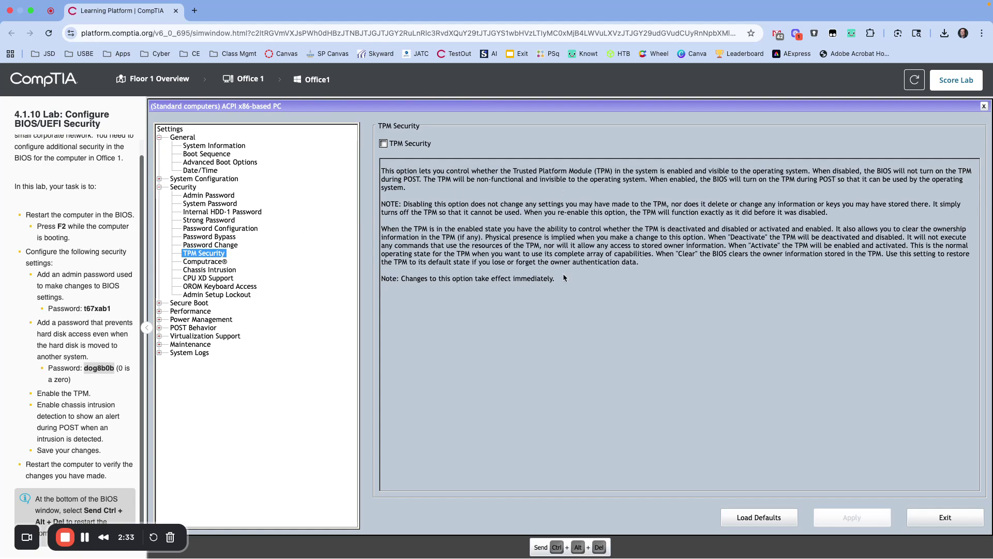
{"action": "left_click", "coordinate": [384, 144]}
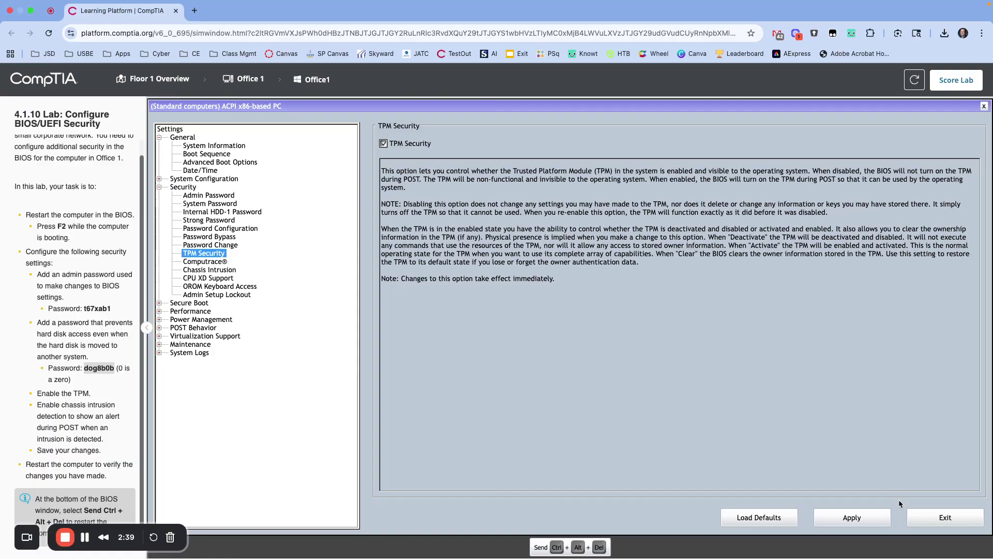
{"action": "left_click", "coordinate": [851, 518]}
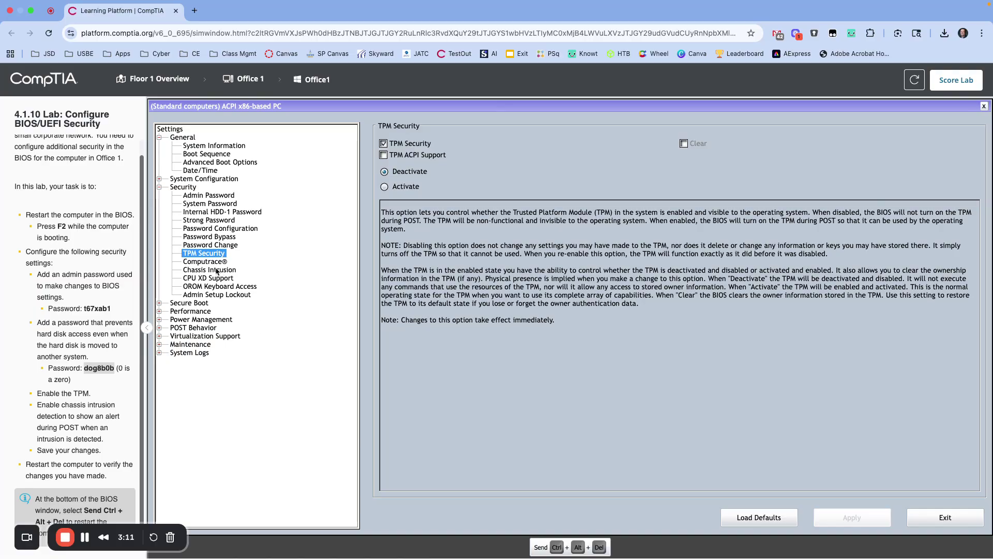
Set Chassis Intrusion to Enable and apply the setting.
{"action": "left_click", "coordinate": [212, 270]}
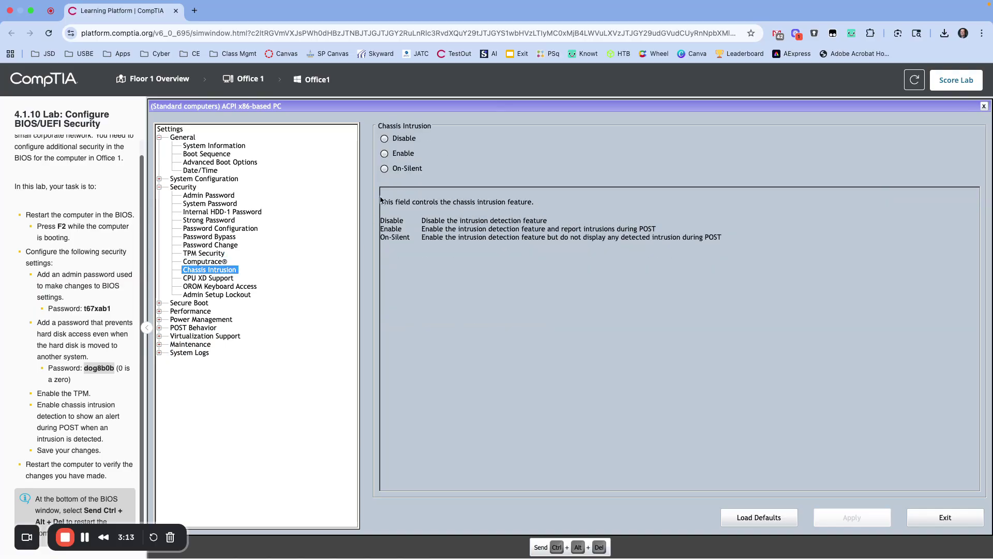
{"action": "left_click", "coordinate": [385, 155]}
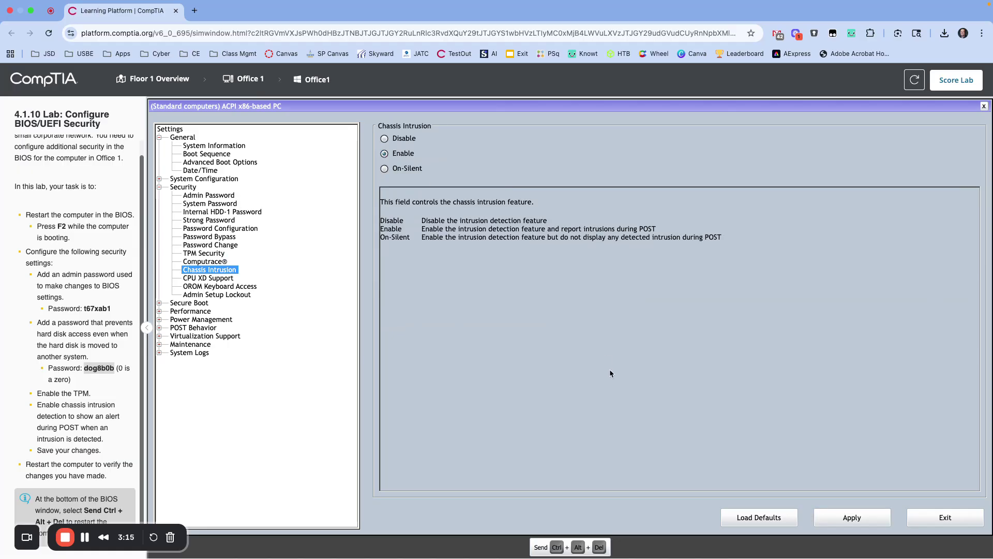
{"action": "left_click", "coordinate": [852, 518]}
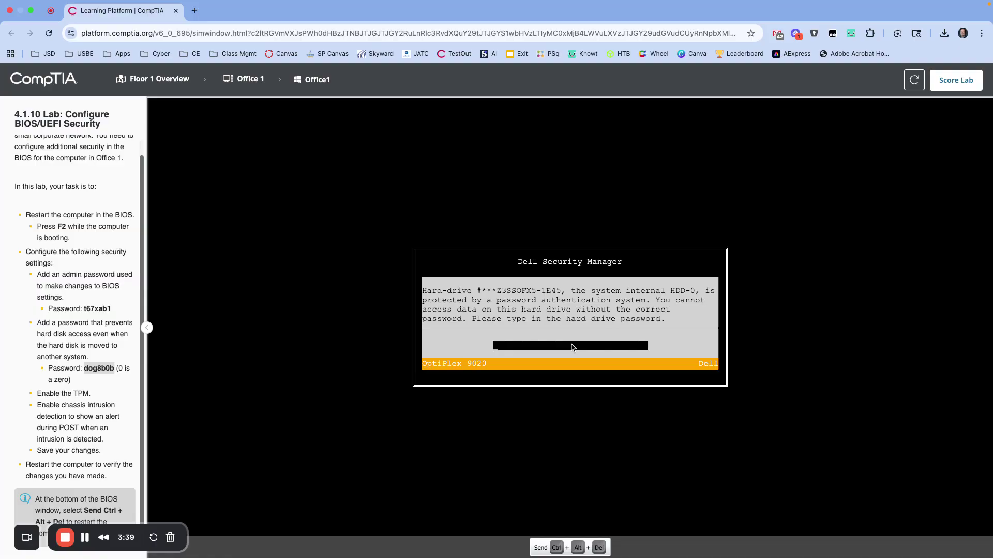
Enter the task's hard disk password into the Dell Security Manager unlock prompt.
{"action": "left_click_drag", "start_coordinate": [84, 368], "coordinate": [114, 370]}
{"action": "left_click", "coordinate": [531, 345]}
{"action": "type", "text": "d"}
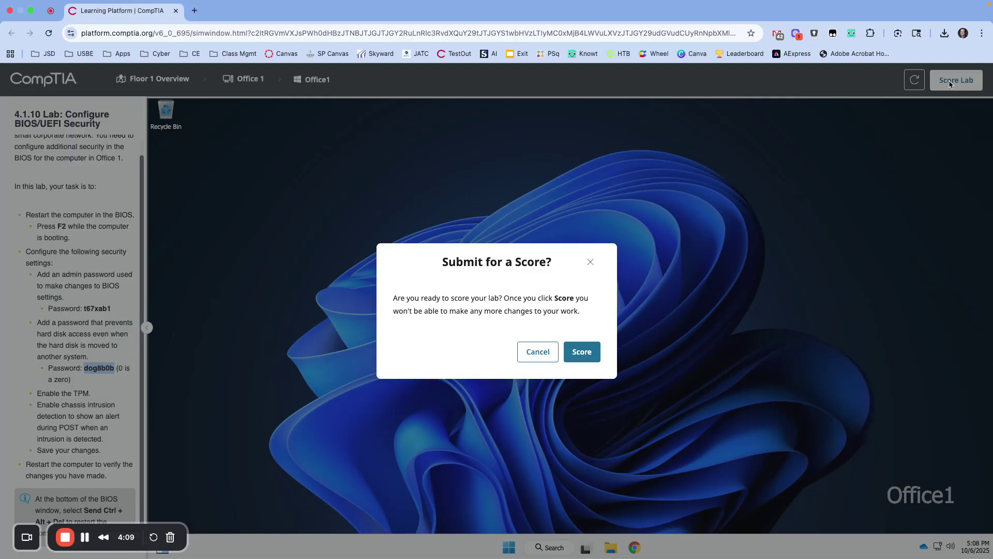
Confirm scoring in the Score dialog to bring up the 100% report.
{"action": "left_click", "coordinate": [585, 354]}
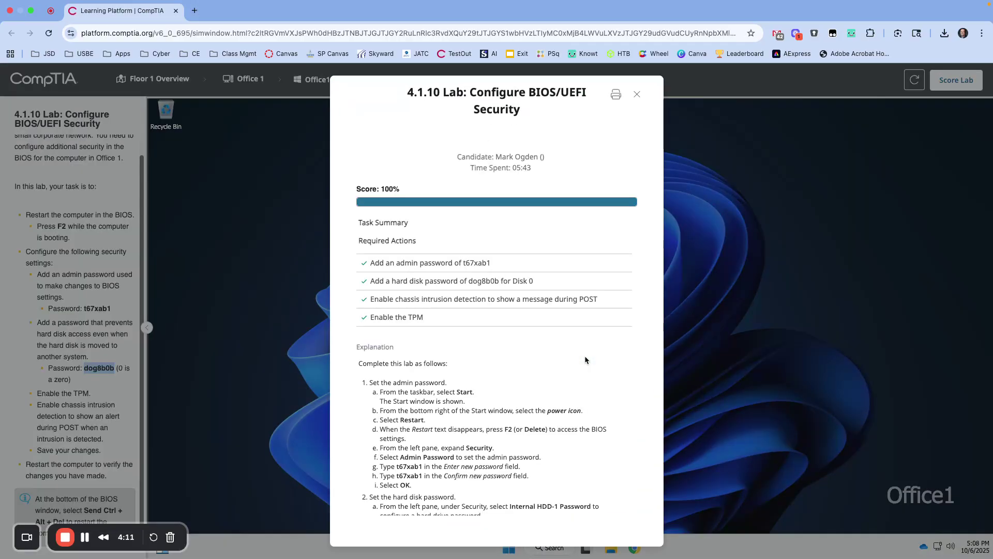